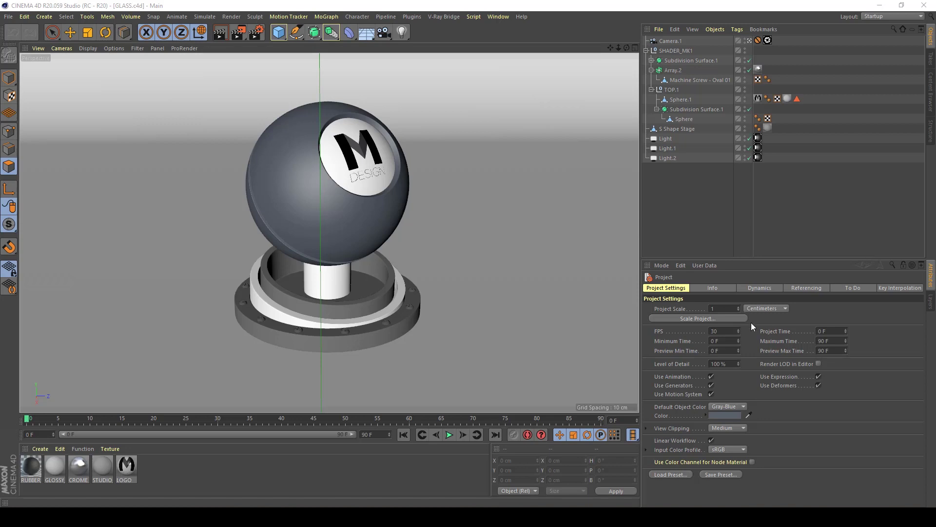
Step: Create a new V-Ray Advanced Material from the Material Manager's V-Ray Bridge menu
{"action": "left_click", "coordinate": [39, 449]}
{"action": "mouse_move", "coordinate": [68, 347]}
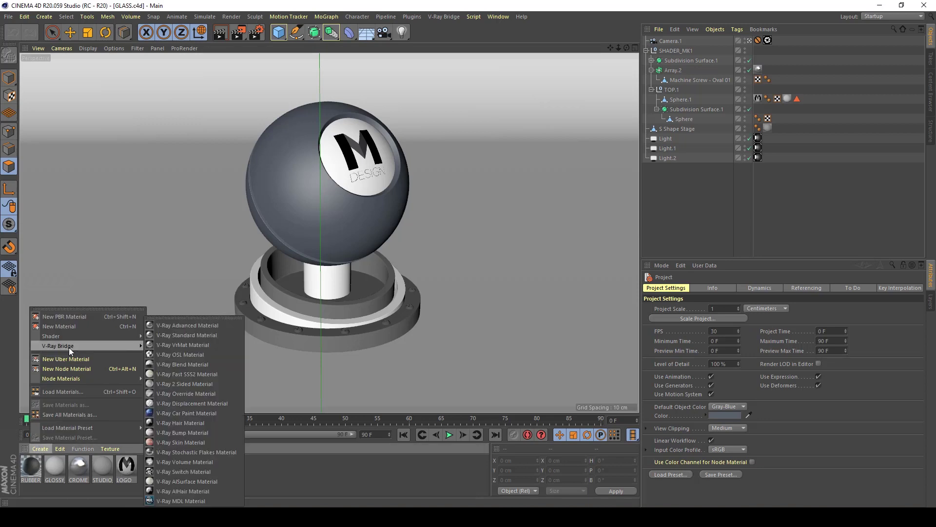
{"action": "left_click", "coordinate": [175, 329]}
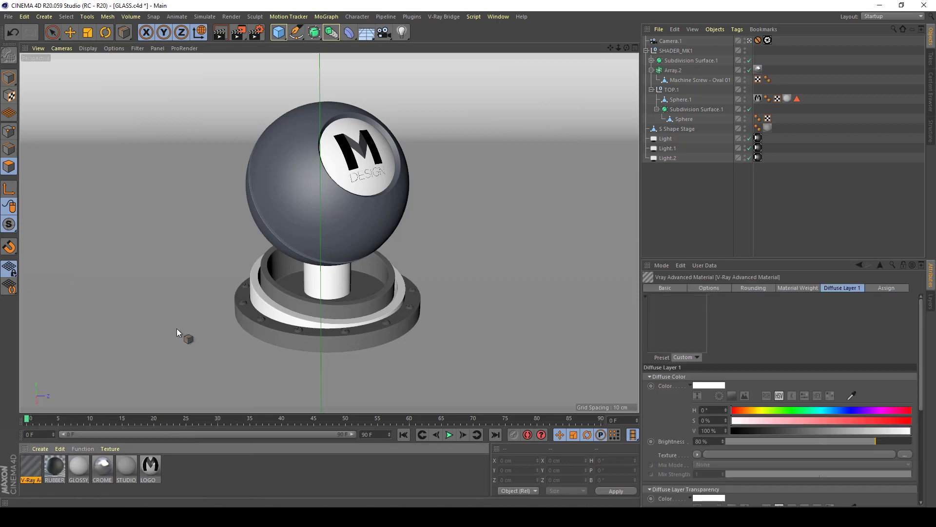
Step: Name the new material 'Glass' in the Material Editor and move the editor clear of the ball
{"action": "double_click", "coordinate": [37, 471]}
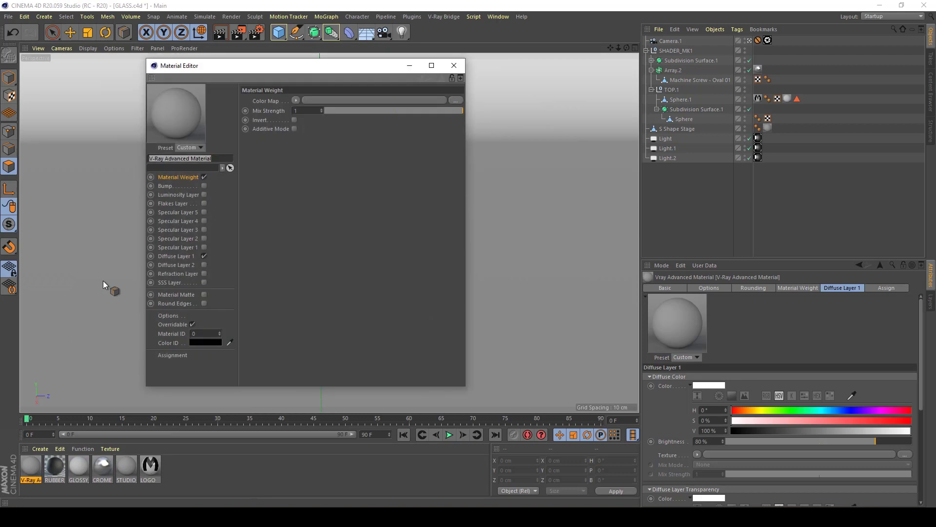
{"action": "type", "text": "Glass"}
{"action": "key", "text": "Return"}
{"action": "left_click_drag", "start_coordinate": [270, 70], "coordinate": [544, 65]}
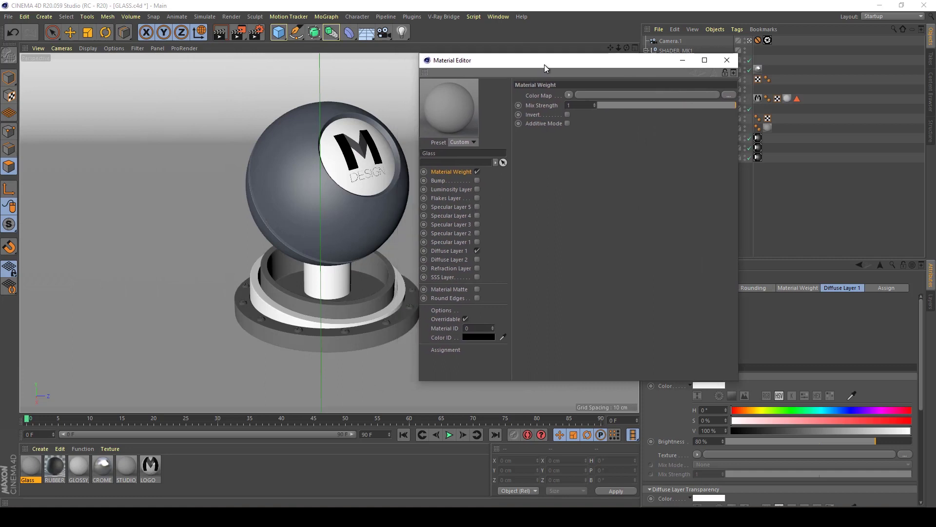
Step: Disable Diffuse Layer 1, enable the Refraction Layer, and enlarge the editor to show refraction settings
{"action": "left_click", "coordinate": [478, 250]}
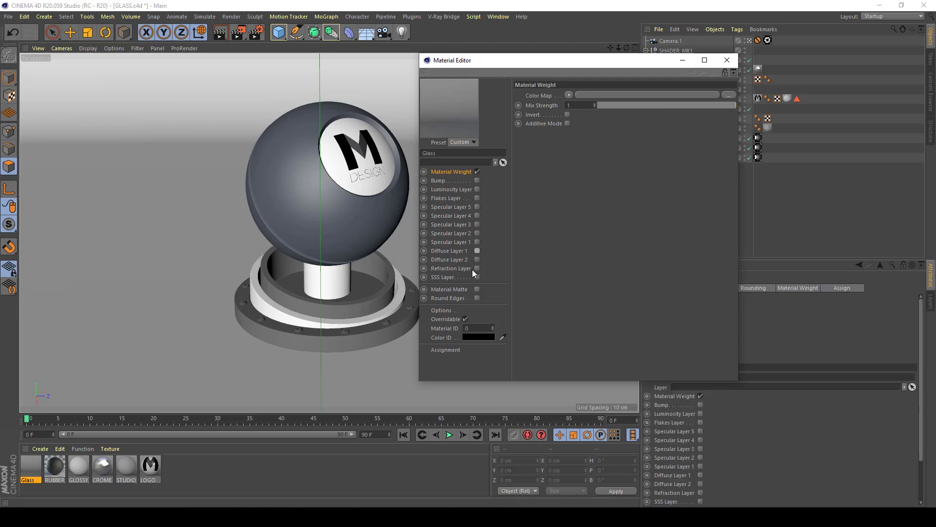
{"action": "left_click", "coordinate": [478, 268]}
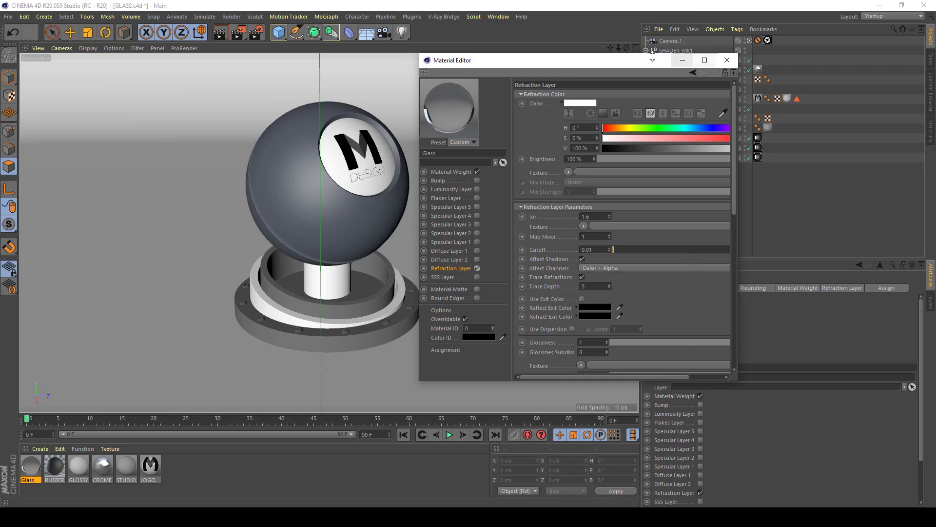
{"action": "left_click_drag", "start_coordinate": [649, 56], "coordinate": [494, 19]}
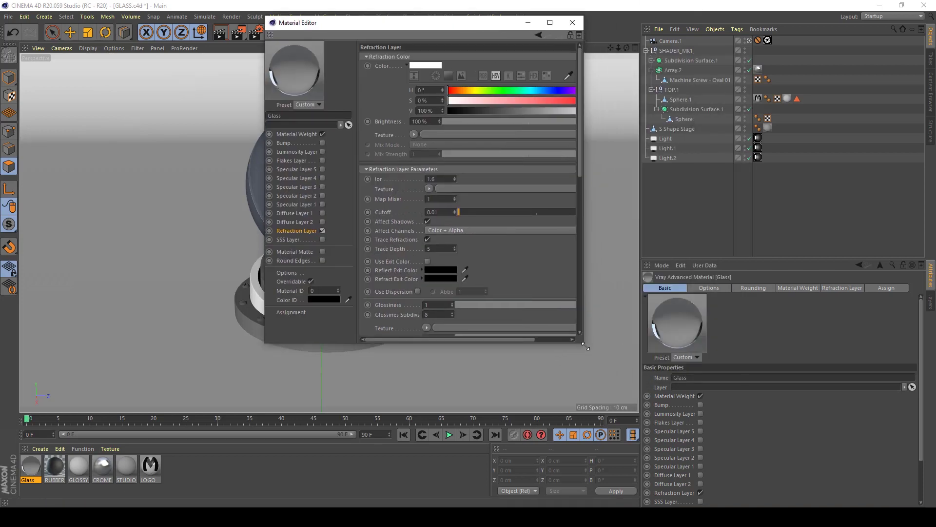
{"action": "left_click_drag", "start_coordinate": [585, 341], "coordinate": [781, 431]}
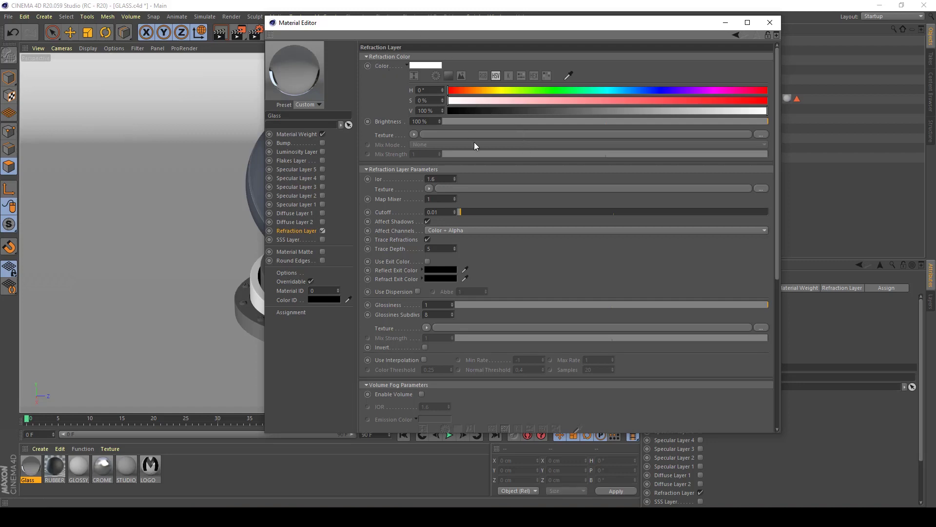
Step: Enter 98 in the Refraction Color Brightness field
{"action": "left_click", "coordinate": [431, 122]}
{"action": "type", "text": "98"}
{"action": "key", "text": "Return"}
Step: Set the refraction hue to 190° with saturation back at 0 %, then drop Glass onto the ball
{"action": "left_click", "coordinate": [616, 91]}
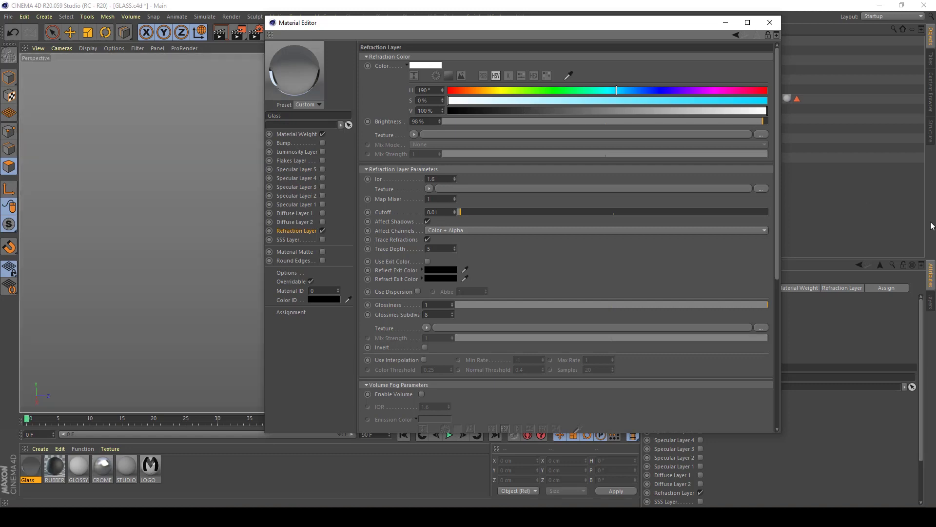
{"action": "left_click", "coordinate": [557, 101]}
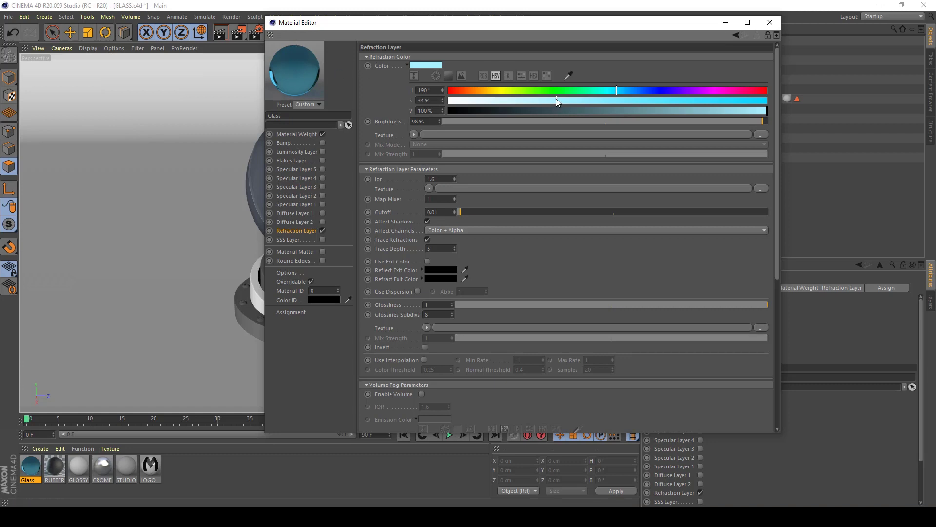
{"action": "left_click_drag", "start_coordinate": [554, 99], "coordinate": [306, 97]}
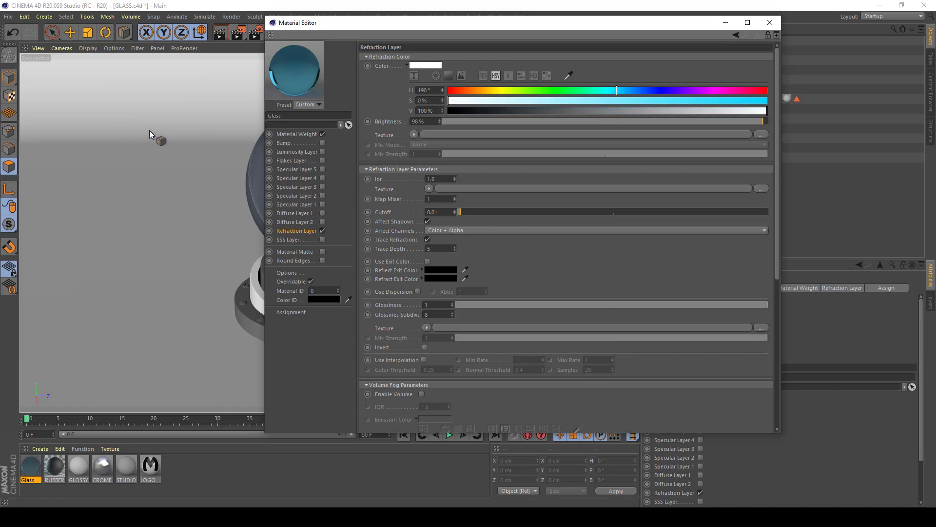
{"action": "left_click_drag", "start_coordinate": [149, 130], "coordinate": [176, 136]}
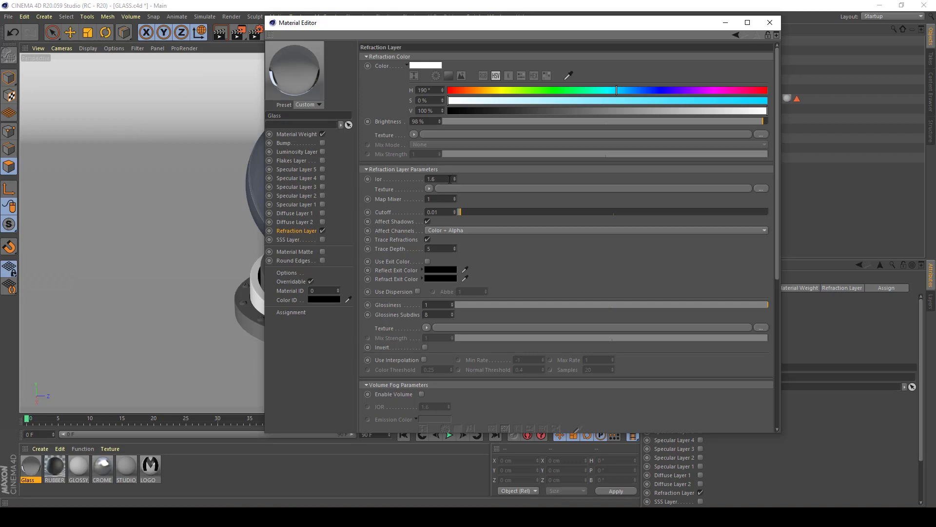
Step: Change the Refraction Layer IOR from 1.6 to 1.4 and move the editor aside
{"action": "double_click", "coordinate": [450, 179]}
{"action": "type", "text": "2"}
{"action": "key", "text": "Return"}
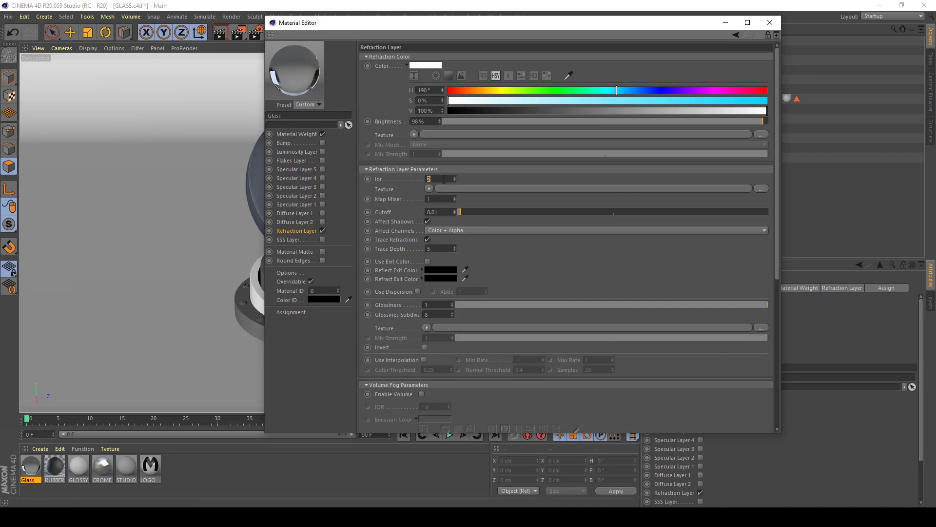
{"action": "type", "text": "10"}
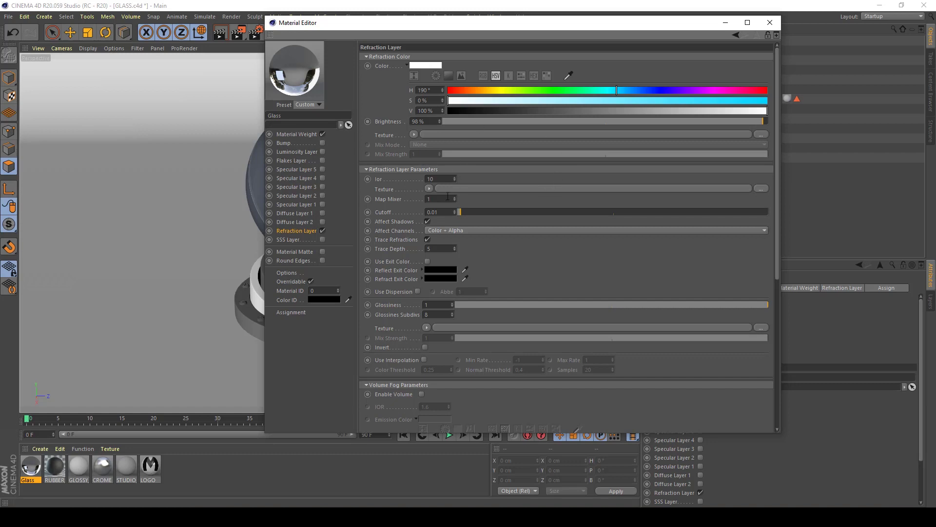
{"action": "left_click", "coordinate": [438, 179]}
{"action": "type", "text": "1"}
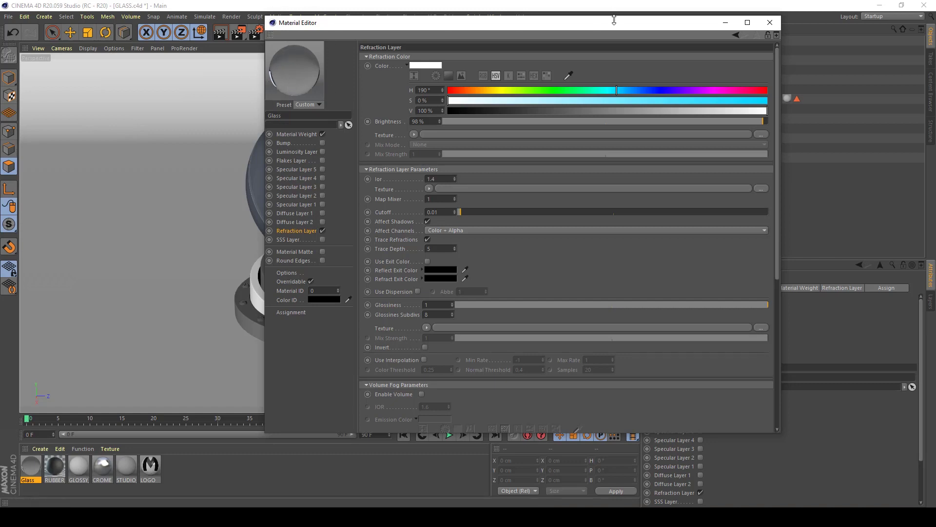
{"action": "left_click_drag", "start_coordinate": [644, 25], "coordinate": [768, 37]}
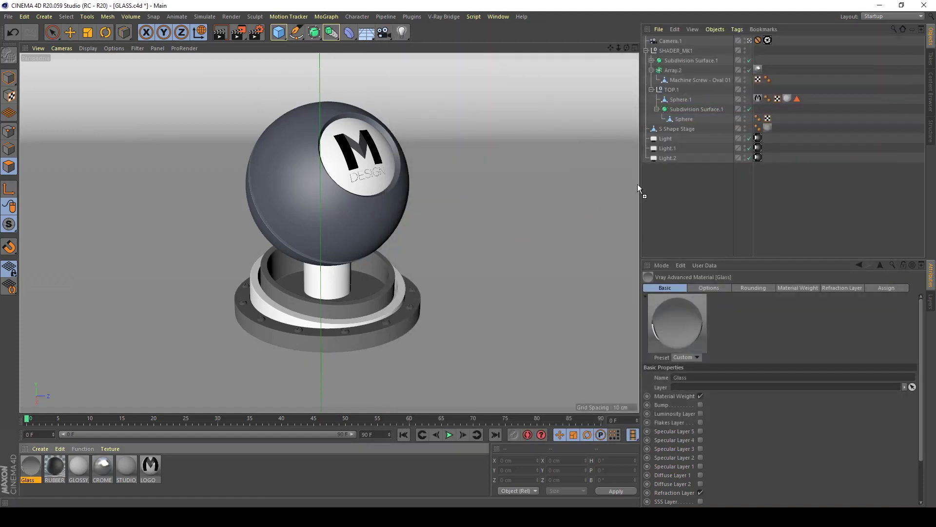
Step: Apply Glass to the Sphere object and render to the Picture Viewer
{"action": "left_click_drag", "start_coordinate": [655, 174], "coordinate": [692, 118]}
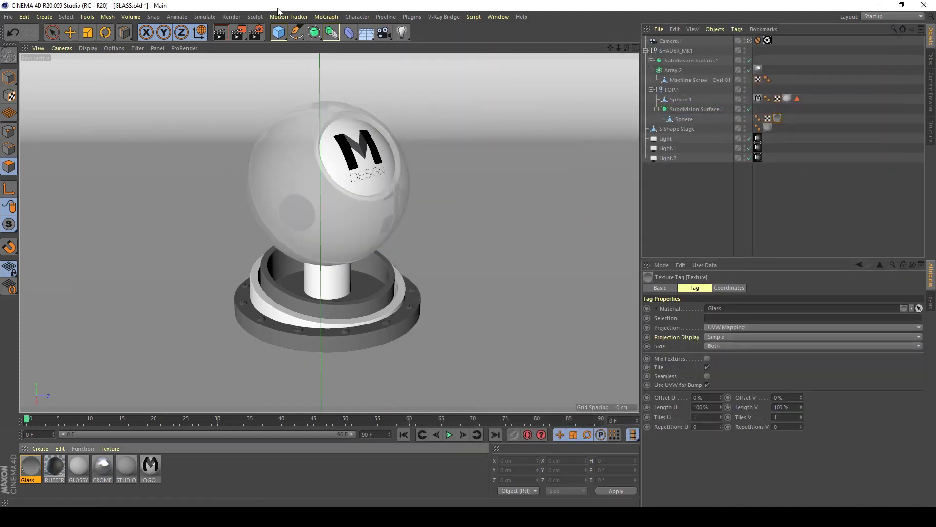
{"action": "left_click", "coordinate": [240, 36]}
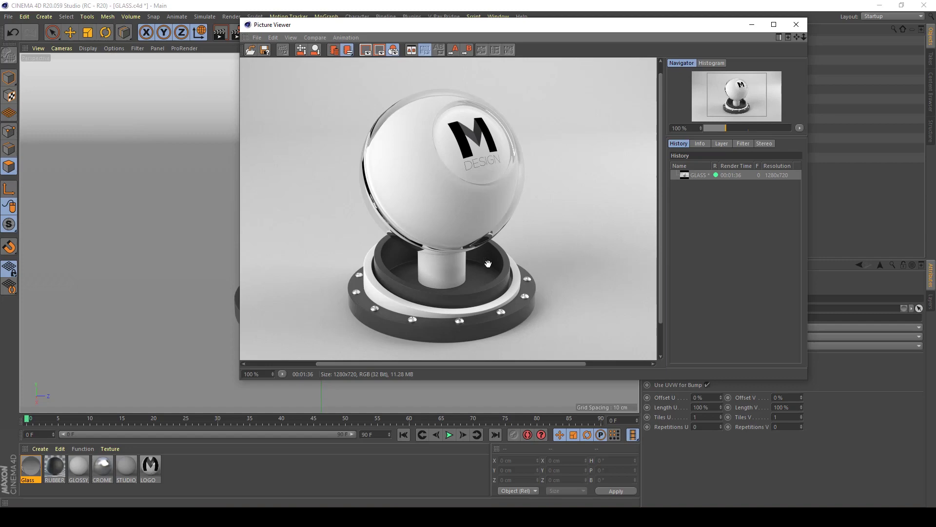
Step: Reopen the Glass material and switch on Specular Layer 1
{"action": "double_click", "coordinate": [31, 466]}
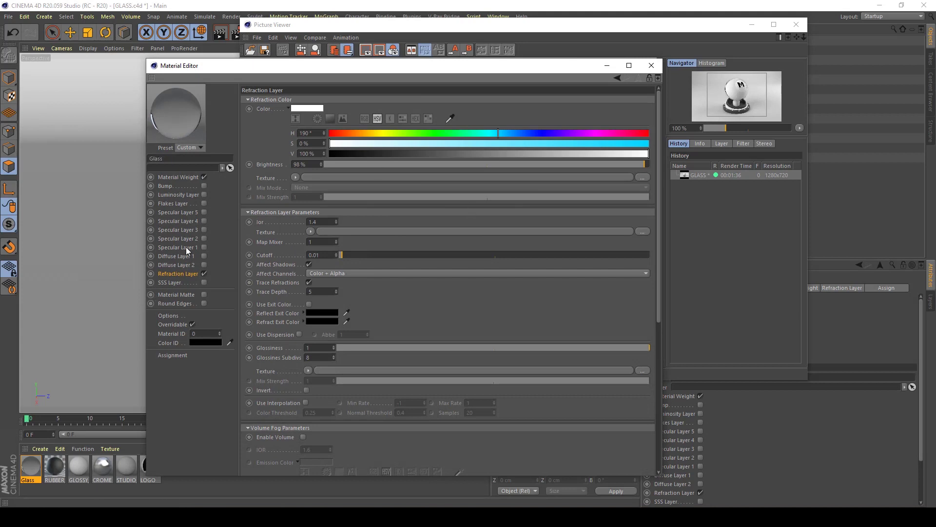
{"action": "left_click", "coordinate": [178, 248]}
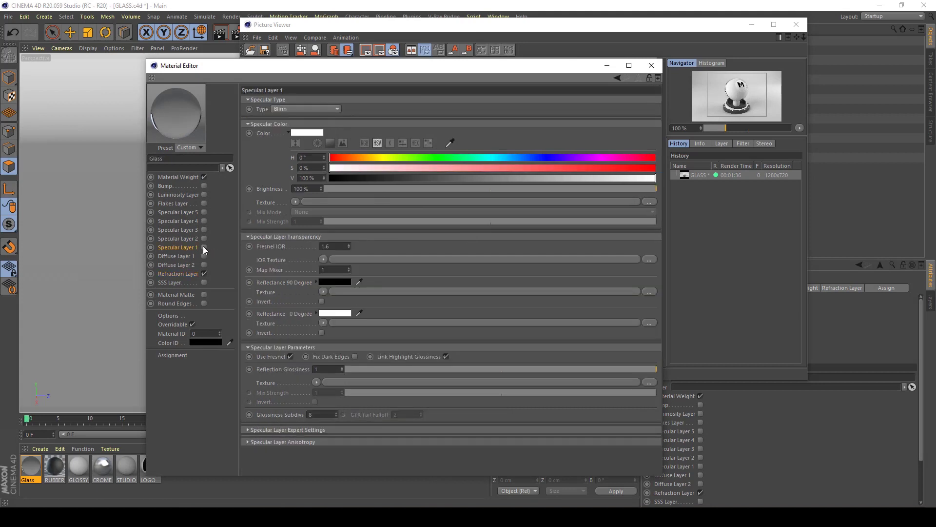
{"action": "left_click", "coordinate": [204, 248]}
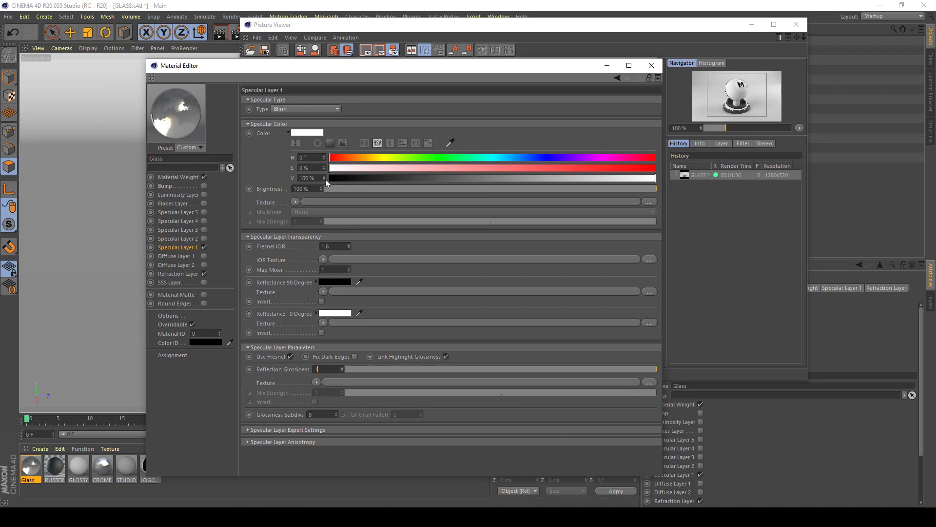
Step: Set the specular colour brightness to 98 % with its V value at 100 %
{"action": "left_click_drag", "start_coordinate": [326, 180], "coordinate": [320, 190]}
{"action": "left_click", "coordinate": [321, 189]}
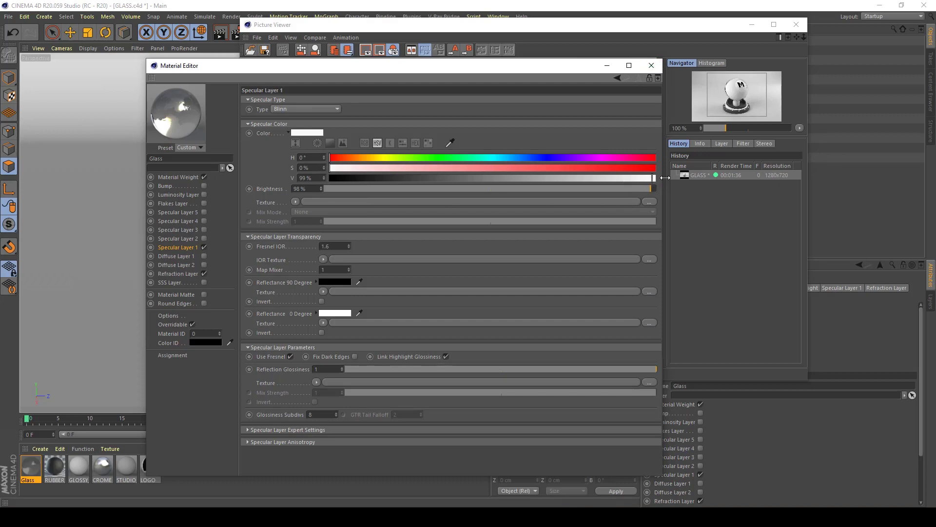
{"action": "left_click", "coordinate": [655, 177]}
Step: Set reflection glossiness to 0.95 and close the Material Editor
{"action": "left_click", "coordinate": [323, 368]}
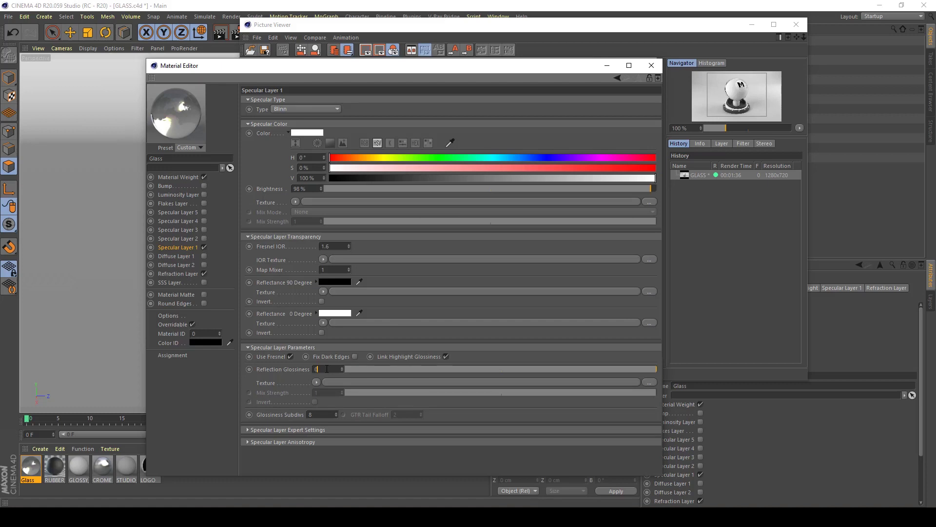
{"action": "type", "text": "0.95"}
{"action": "key", "text": "Return"}
{"action": "left_click", "coordinate": [652, 66]}
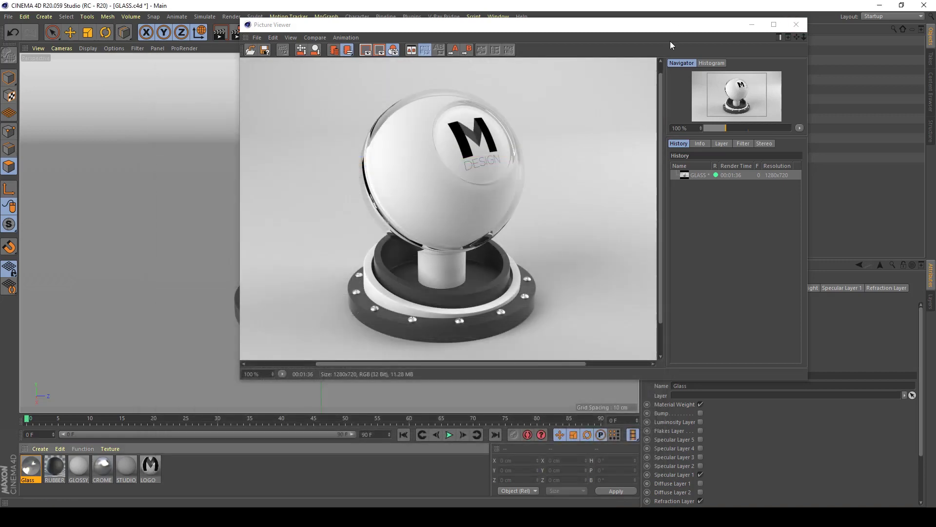
Step: Move the Picture Viewer aside and re-render the scene with Shift+R
{"action": "left_click_drag", "start_coordinate": [324, 20], "coordinate": [267, 37]}
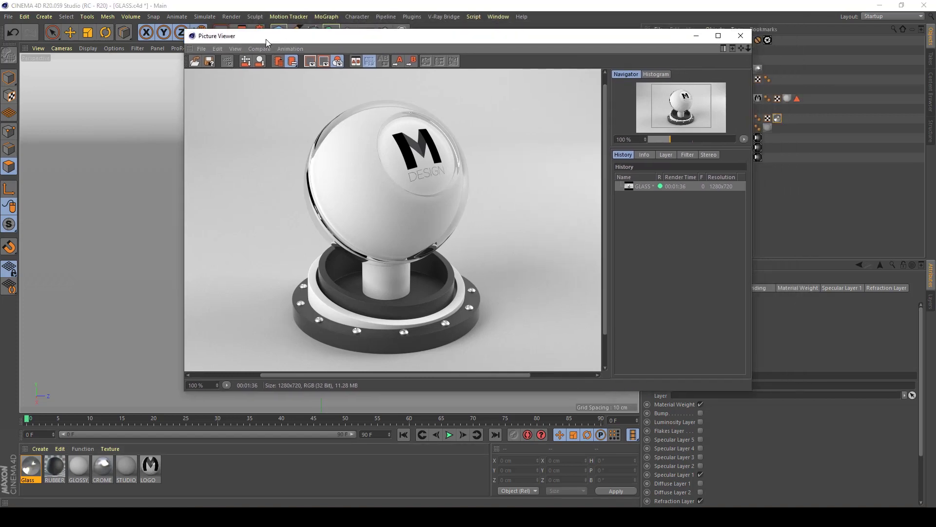
{"action": "key", "text": "shift+r"}
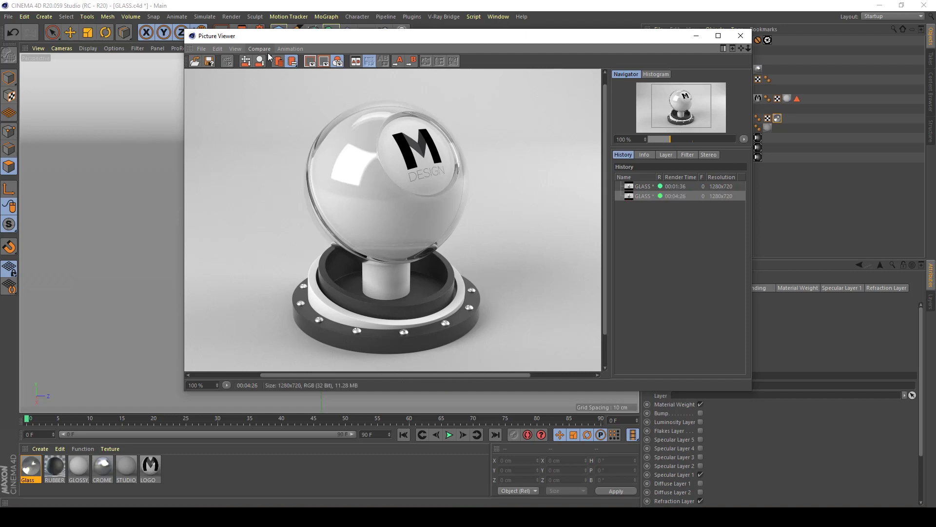
{"action": "key", "text": "Up"}
{"action": "key", "text": "Down"}
{"action": "key", "text": "Up"}
{"action": "key", "text": "Down"}
{"action": "key", "text": "Up"}
{"action": "key", "text": "Down"}
{"action": "key", "text": "Up"}
{"action": "key", "text": "Down"}
{"action": "key", "text": "Up"}
{"action": "key", "text": "Down"}
{"action": "key", "text": "Up"}
{"action": "key", "text": "Down"}
{"action": "key", "text": "Up"}
{"action": "key", "text": "Down"}
{"action": "key", "text": "Up"}
{"action": "key", "text": "Down"}
{"action": "left_click_drag", "start_coordinate": [509, 215], "coordinate": [511, 210]}
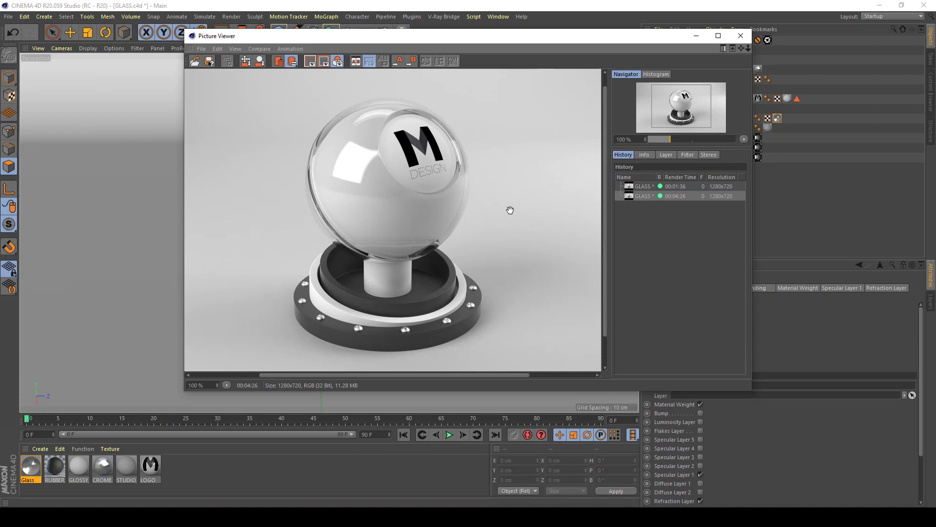